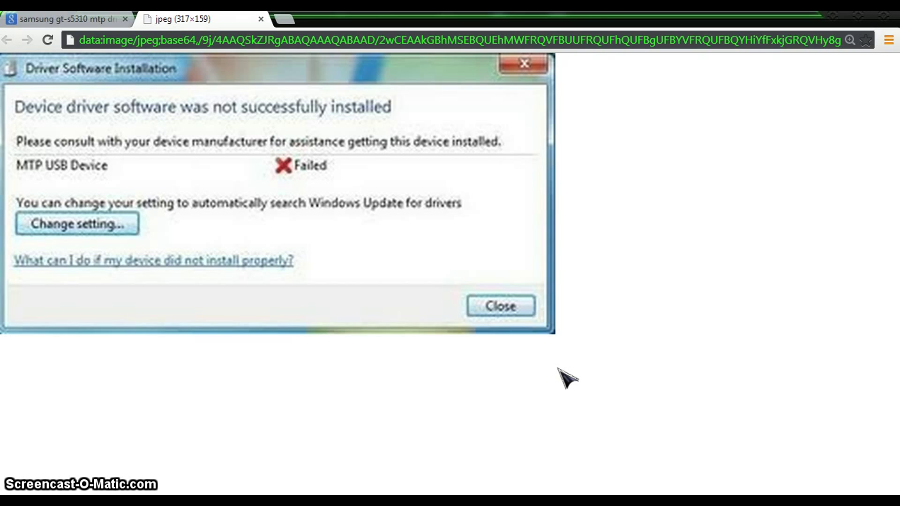
# Review the samsung gt-s5310 mtp drivers search results, then call up Start Task Manager from the taskbar
pyautogui.click(566, 310)
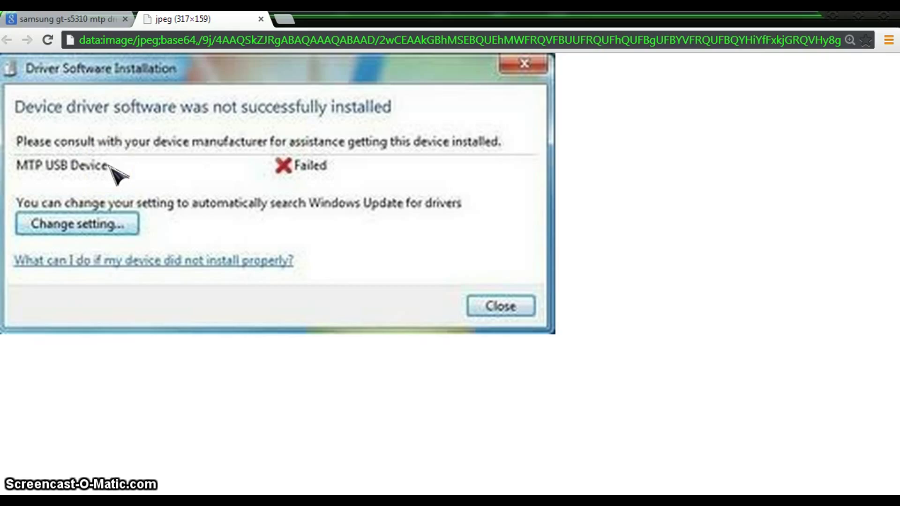
pyautogui.click(77, 19)
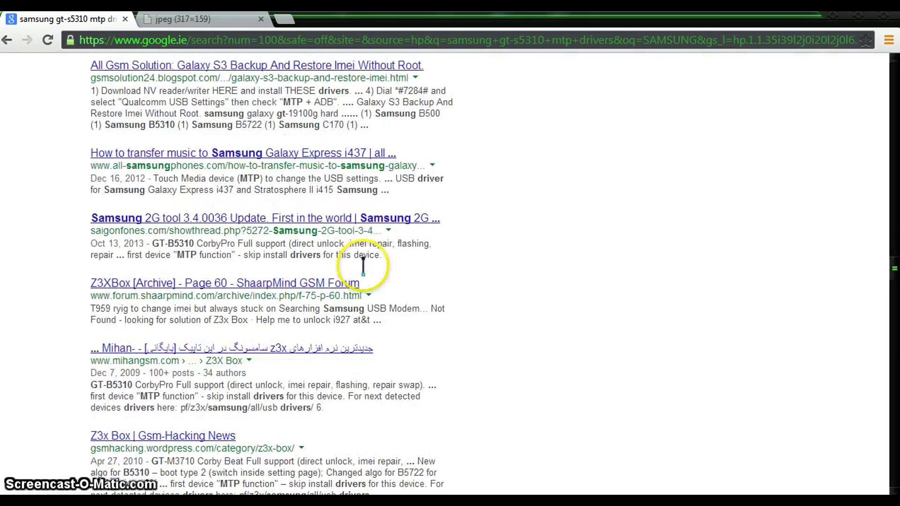
pyautogui.scroll(10, 365, 268)
pyautogui.scroll(-15, 375, 274)
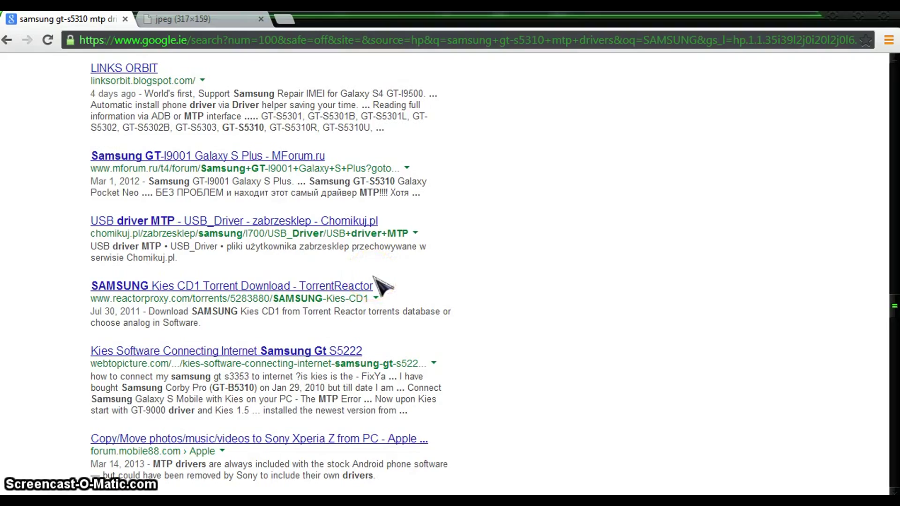
pyautogui.scroll(15, 373, 278)
pyautogui.scroll(20, 373, 277)
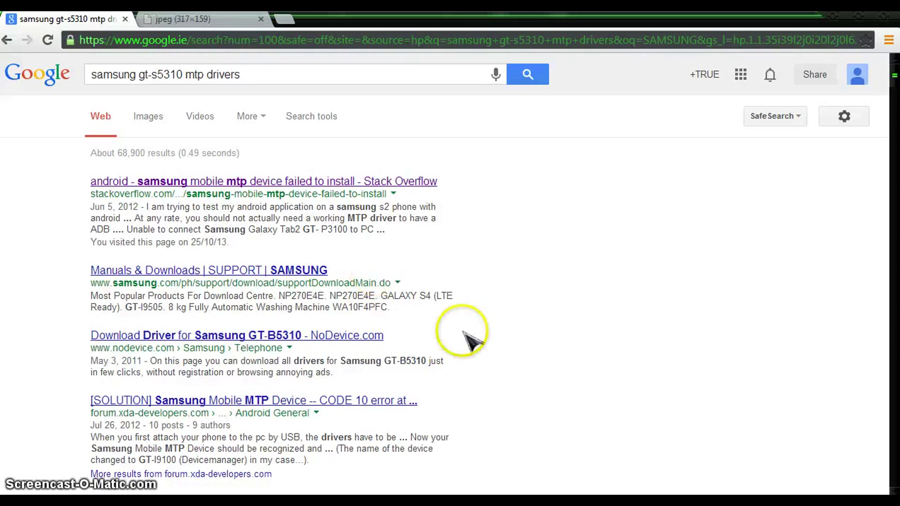
pyautogui.rightClick(533, 473)
# Launch Task Manager and switch to its Services tab listing AdobeARMservice, AppIDSvc and AudioSrv
pyautogui.click(469, 438)
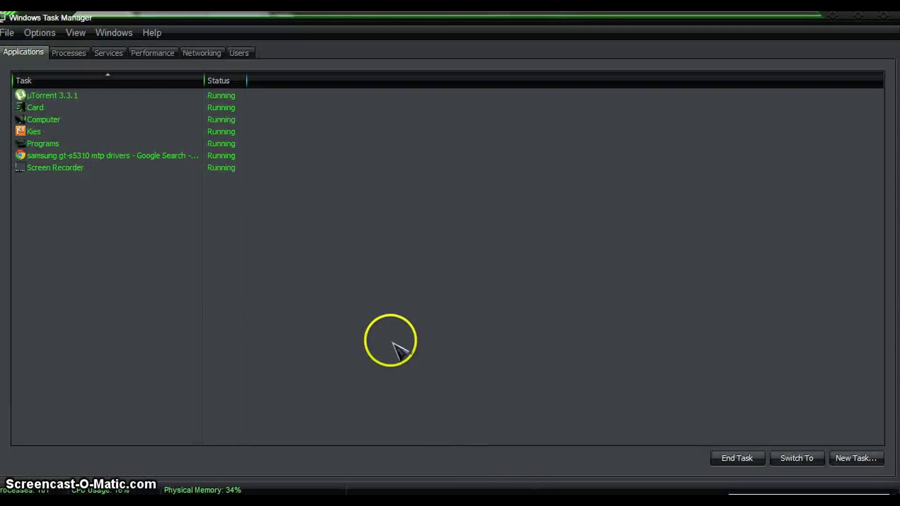
pyautogui.click(201, 120)
pyautogui.click(292, 148)
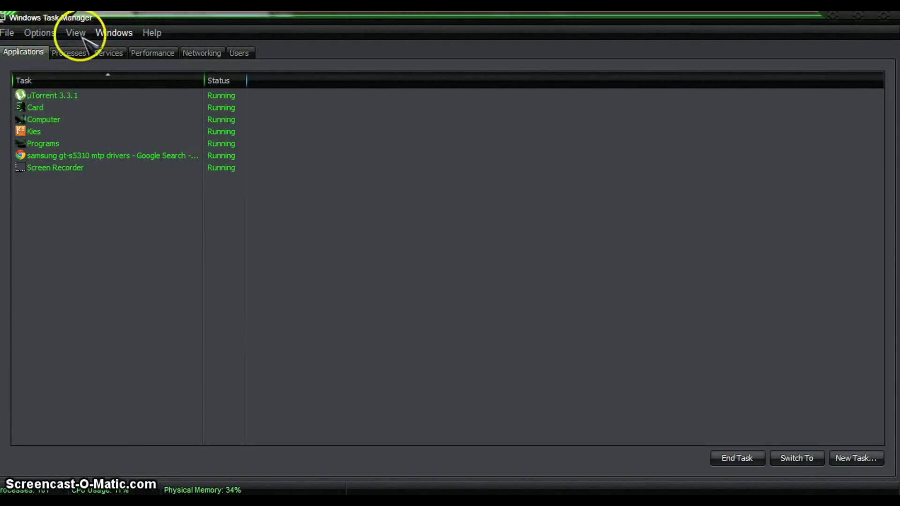
pyautogui.click(106, 54)
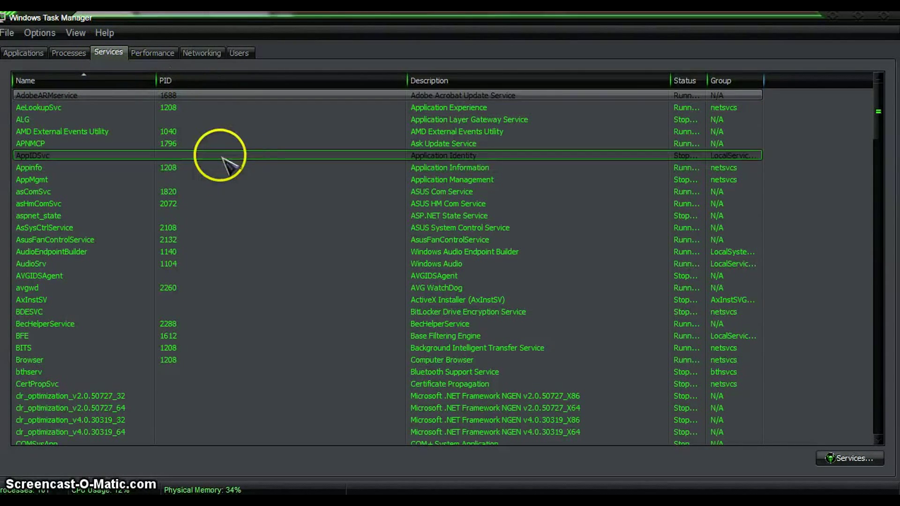
# Scroll to the end of the services list to reveal wudfsvc running under PID 1140
pyautogui.scroll(-15, 221, 159)
pyautogui.scroll(-20, 223, 167)
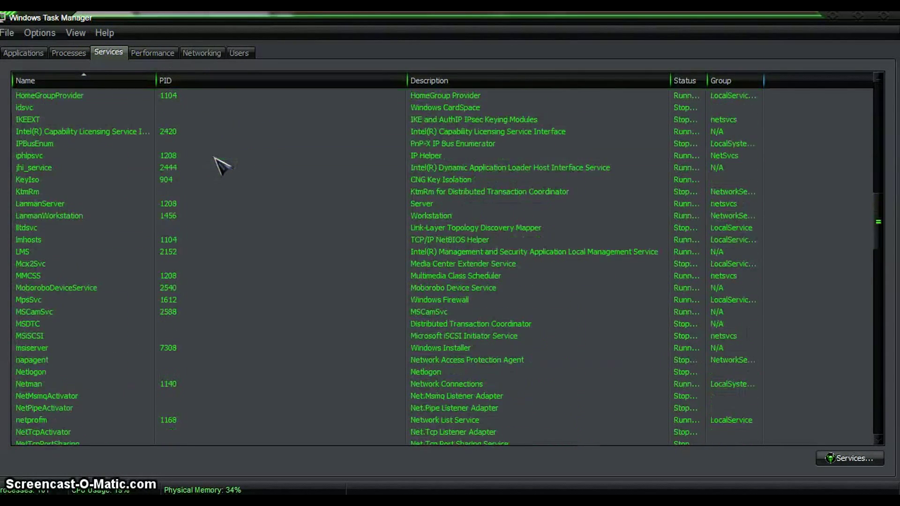
pyautogui.scroll(-7, 224, 167)
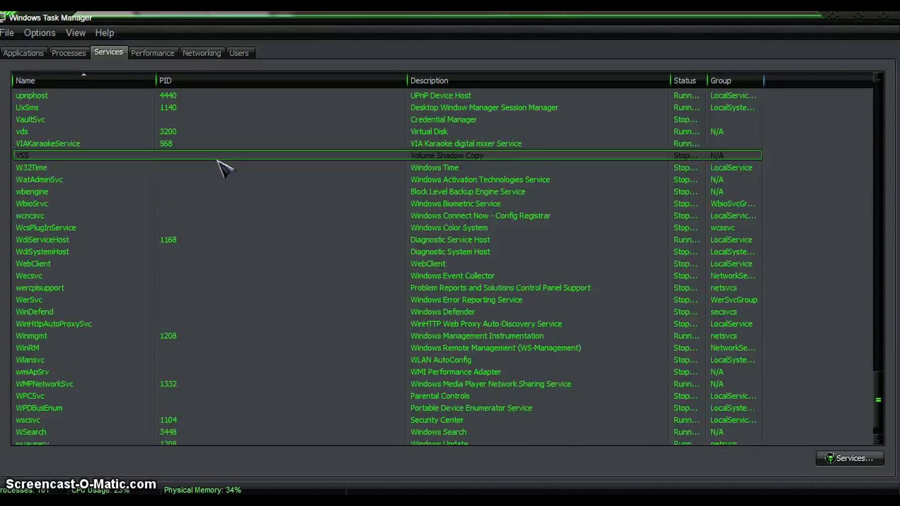
pyautogui.moveTo(223, 167); pyautogui.dragTo(687, 423)
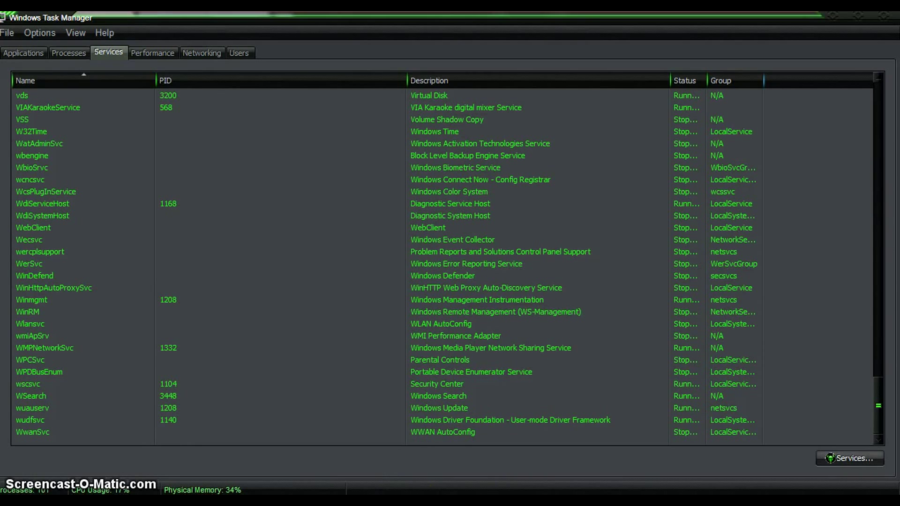
# View the driver failure image in Chrome, then return to Task Manager and select wudfsvc
pyautogui.hotkey('alt', 'Tab')
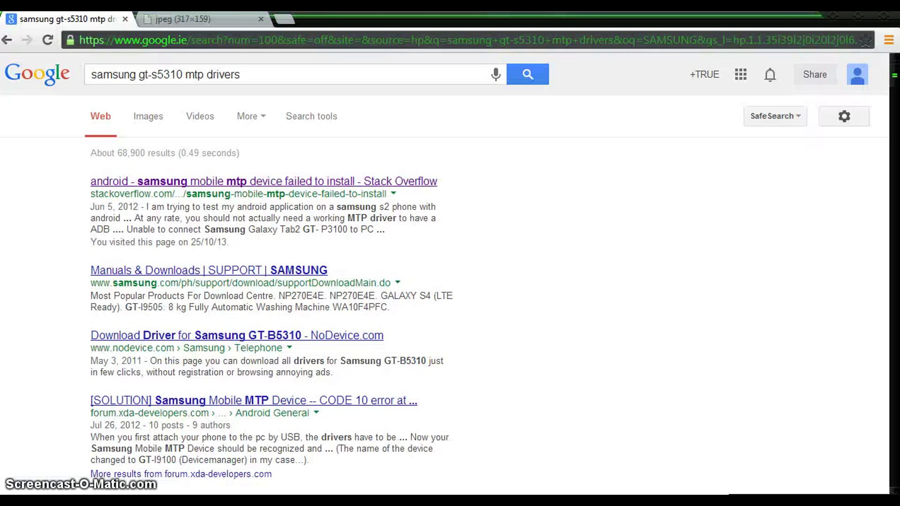
pyautogui.click(190, 20)
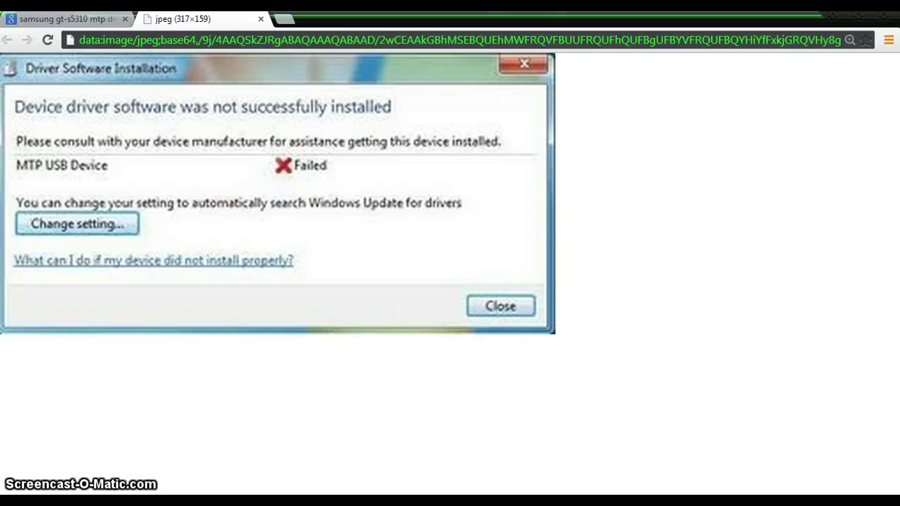
pyautogui.hotkey('alt', 'Tab')
pyautogui.click(638, 420)
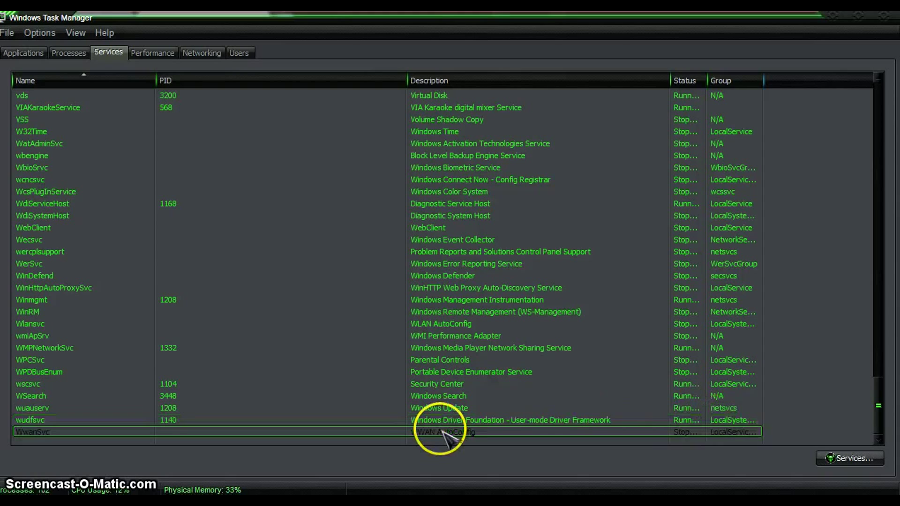
# Select the Windows Update, Portable Device Enumerator, Parental Controls and WWAN AutoConfig services, then open Start
pyautogui.click(418, 407)
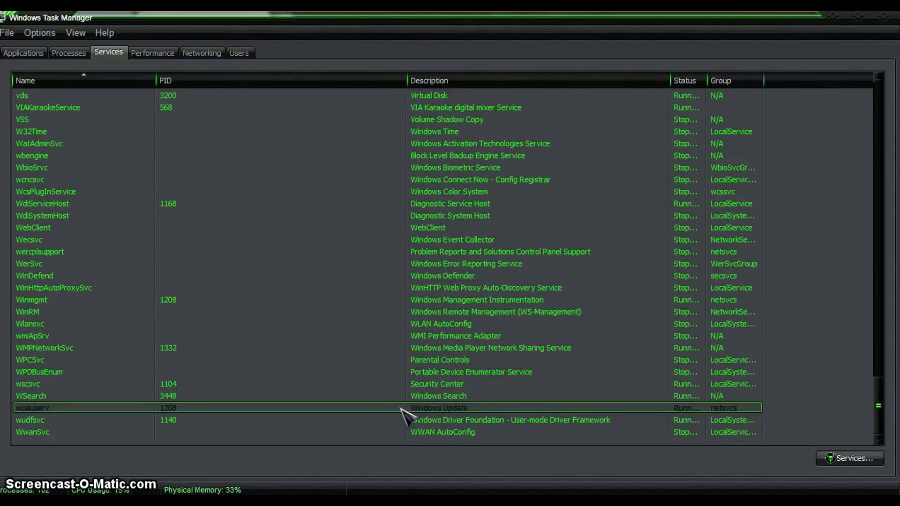
pyautogui.click(408, 371)
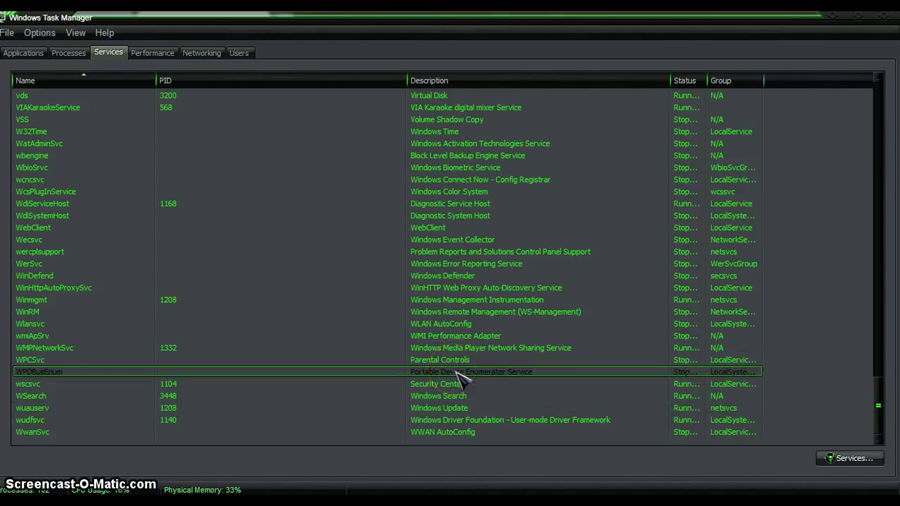
pyautogui.click(457, 361)
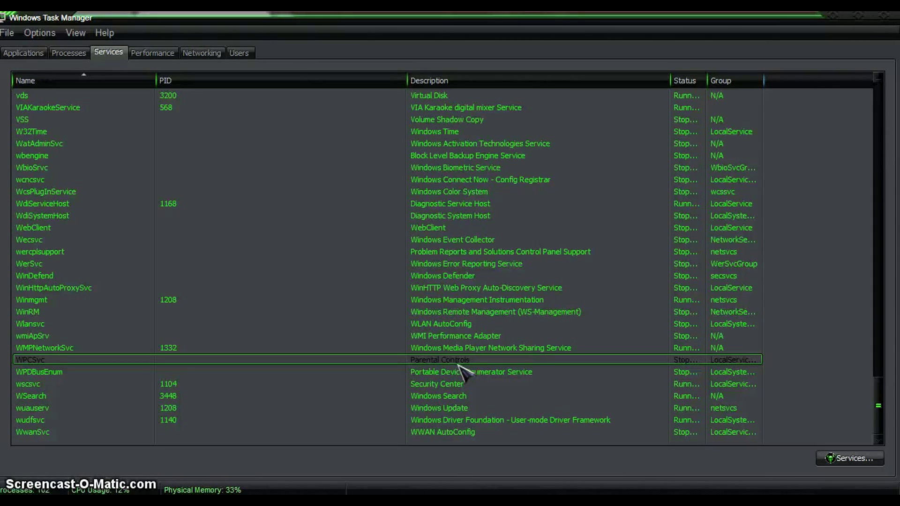
pyautogui.click(464, 395)
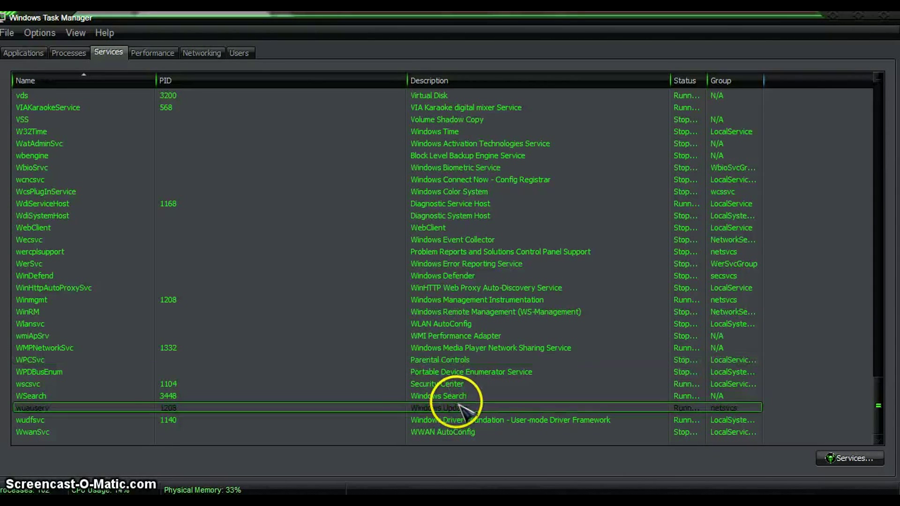
pyautogui.click(162, 431)
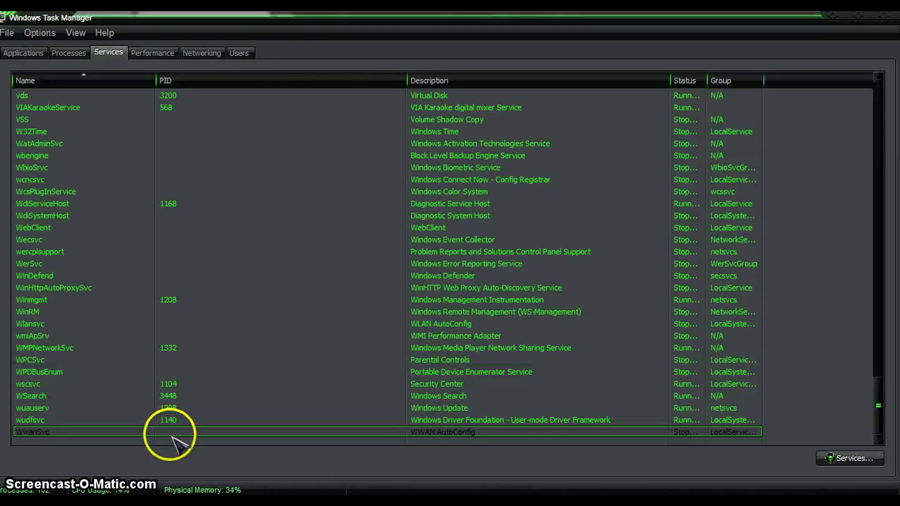
pyautogui.press('super')
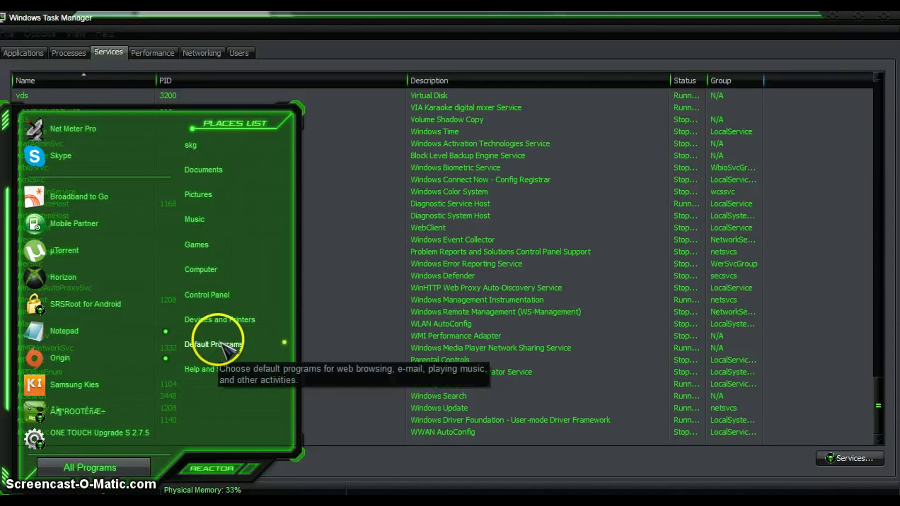
# In the Computer window's address bar, paste WUDFSVC, then run REGEDIT to launch Registry Editor
pyautogui.click(220, 271)
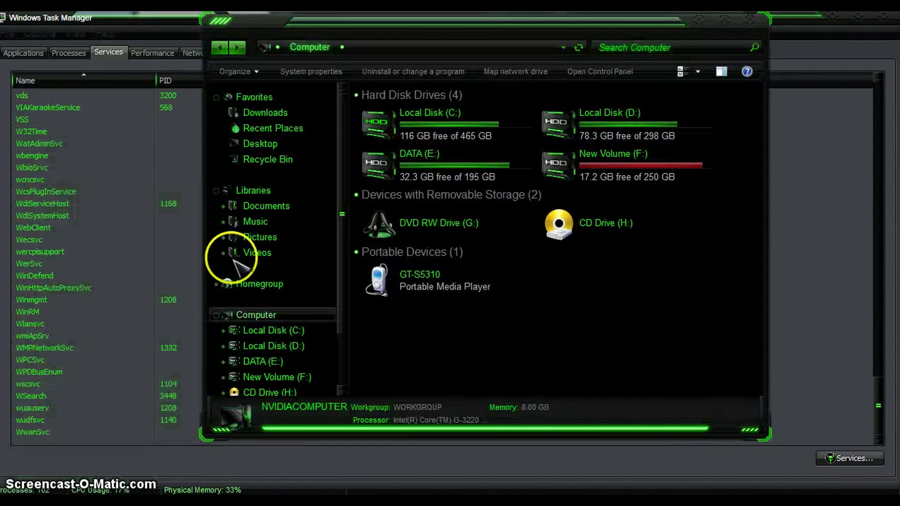
pyautogui.click(451, 47)
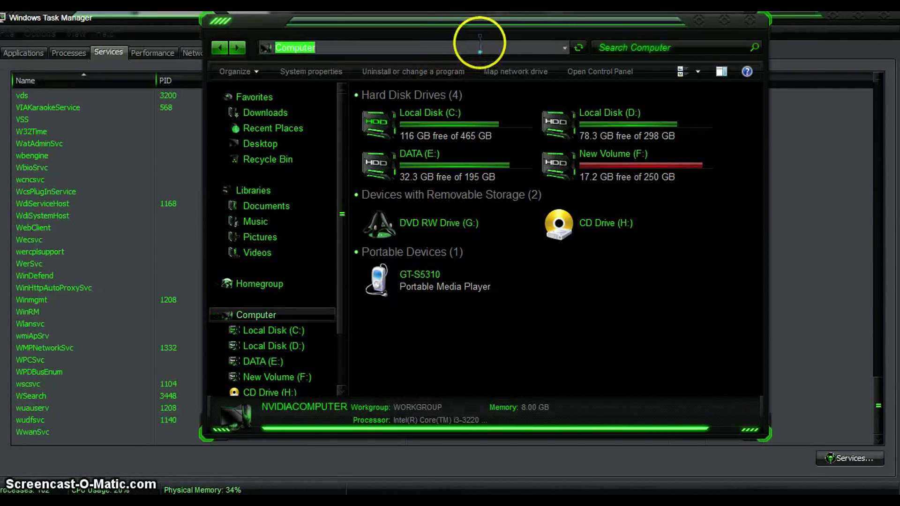
pyautogui.rightClick(476, 49)
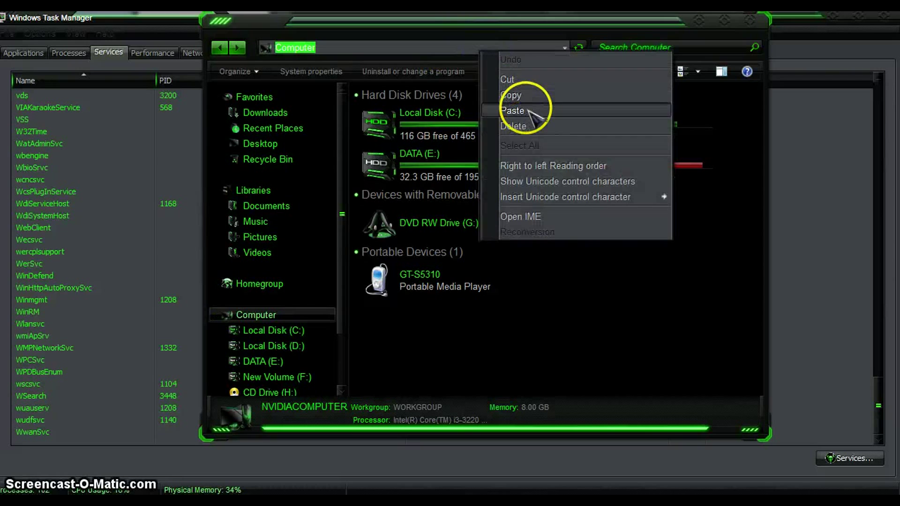
pyautogui.click(513, 110)
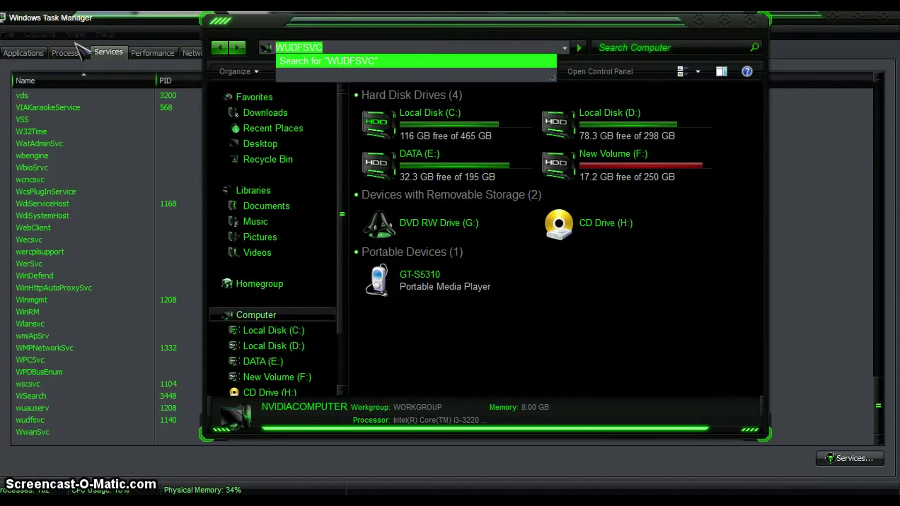
pyautogui.write('REGED')
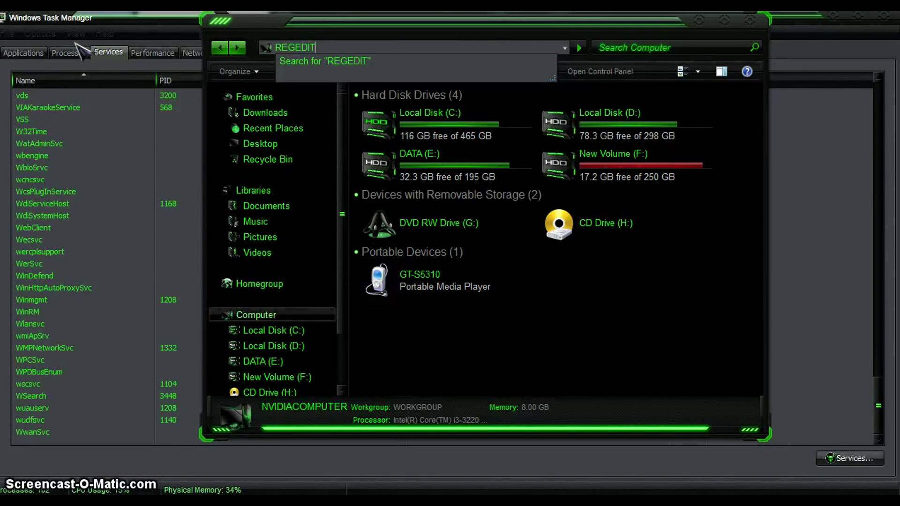
pyautogui.write('IT')
pyautogui.press('Return')
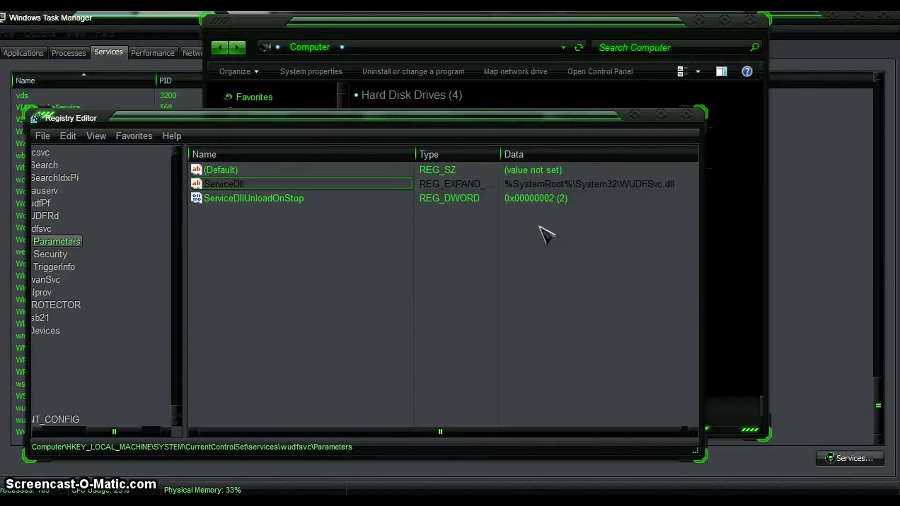
# Move Registry Editor right, browse the File and Edit menus, and select the services\tunnel key
pyautogui.moveTo(140, 118); pyautogui.dragTo(369, 117)
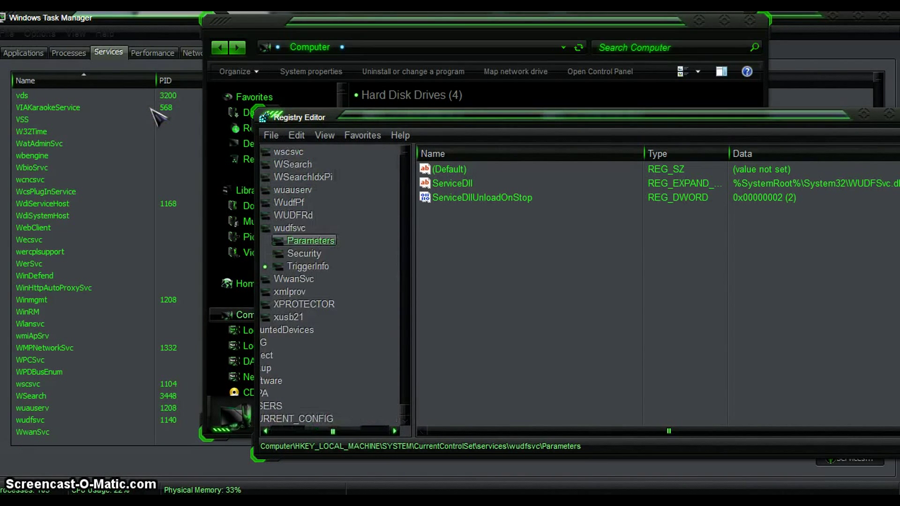
pyautogui.scroll(20, 157, 117)
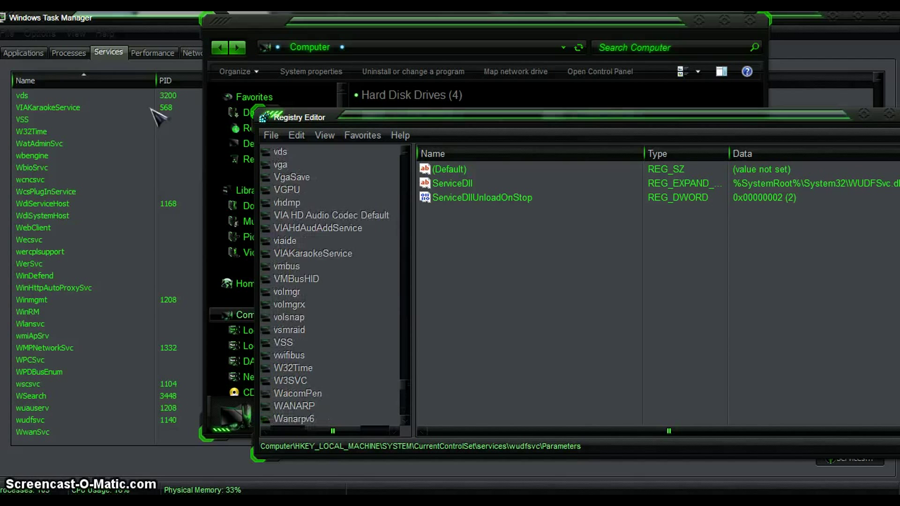
pyautogui.scroll(10, 318, 204)
pyautogui.click(271, 136)
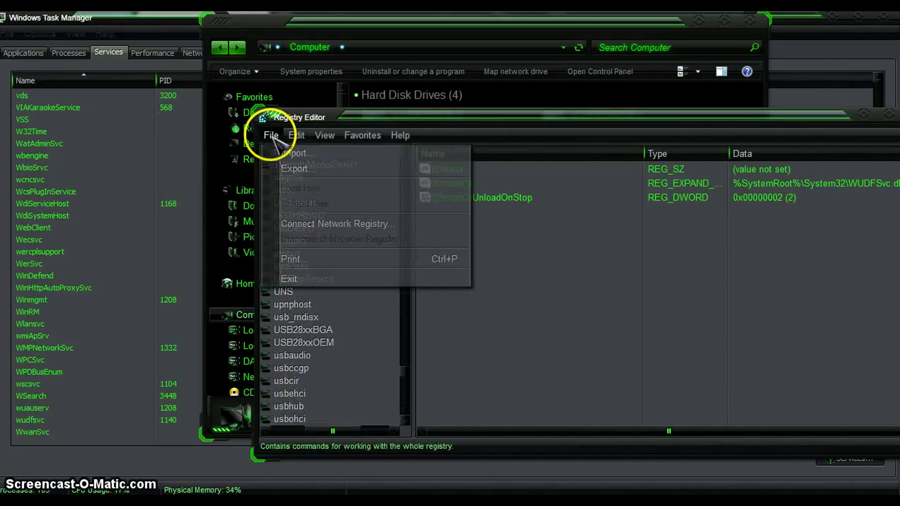
pyautogui.click(296, 135)
pyautogui.click(286, 151)
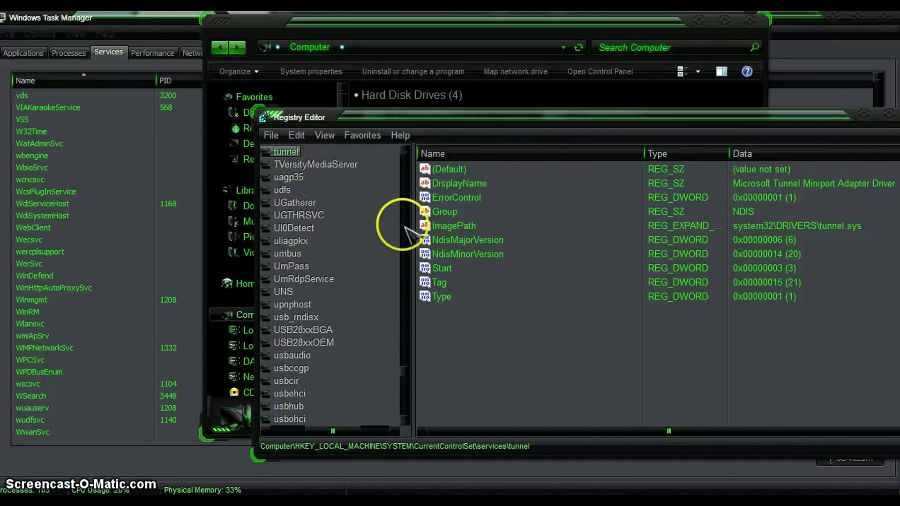
pyautogui.moveTo(403, 360); pyautogui.dragTo(396, 140)
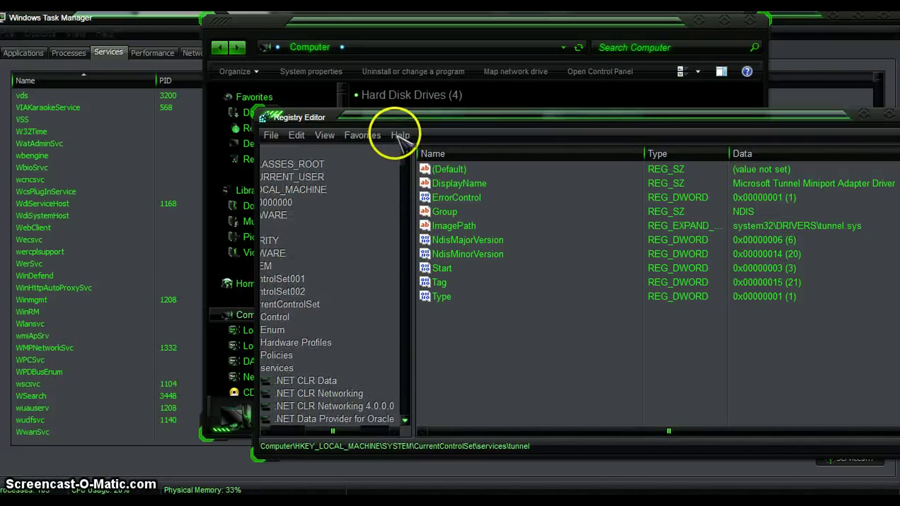
pyautogui.click(297, 135)
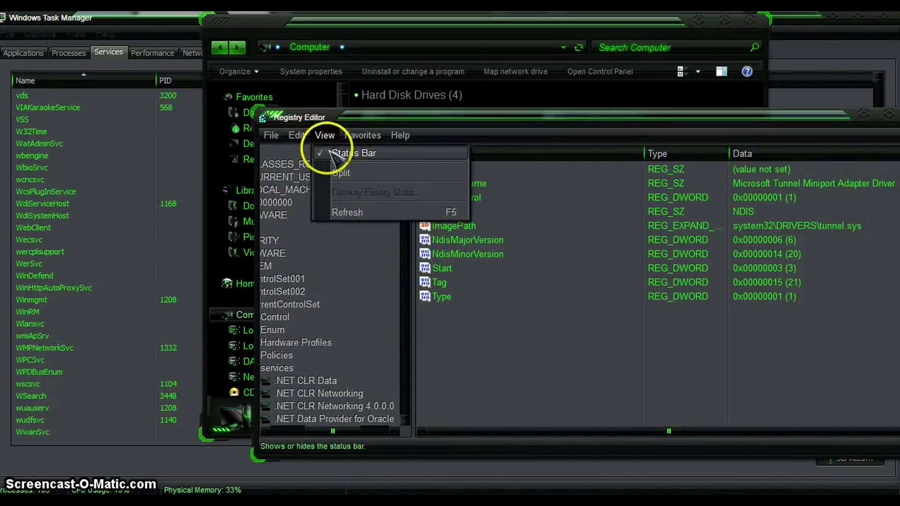
# Search the registry for WUDFSVC, matching WbioSrvc's DependOnService value
pyautogui.click(319, 248)
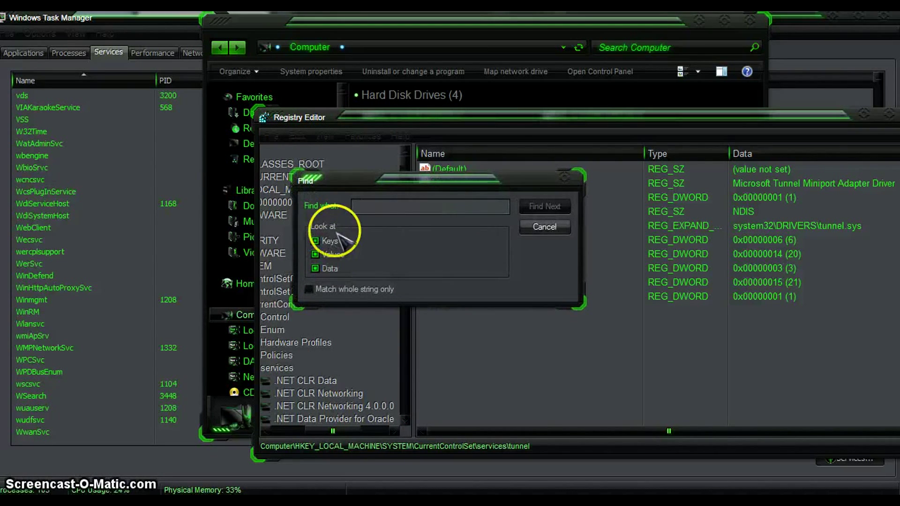
pyautogui.rightClick(381, 207)
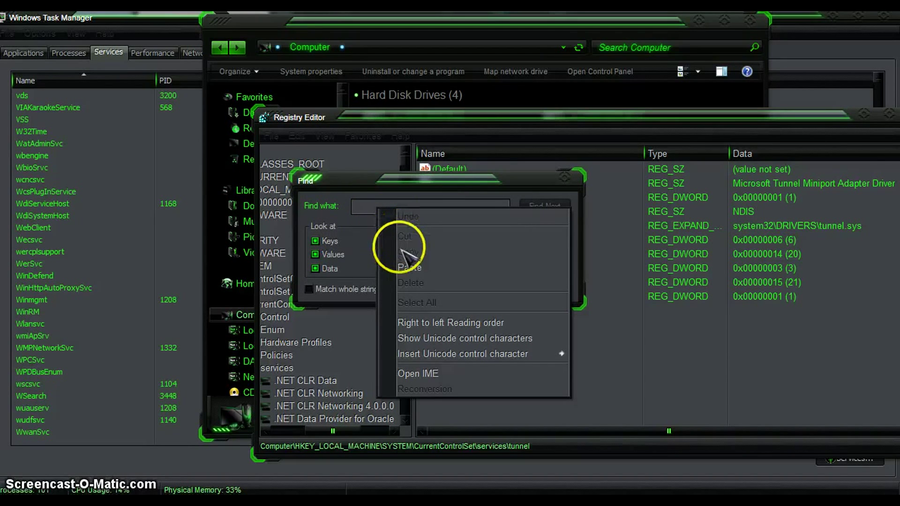
pyautogui.click(409, 268)
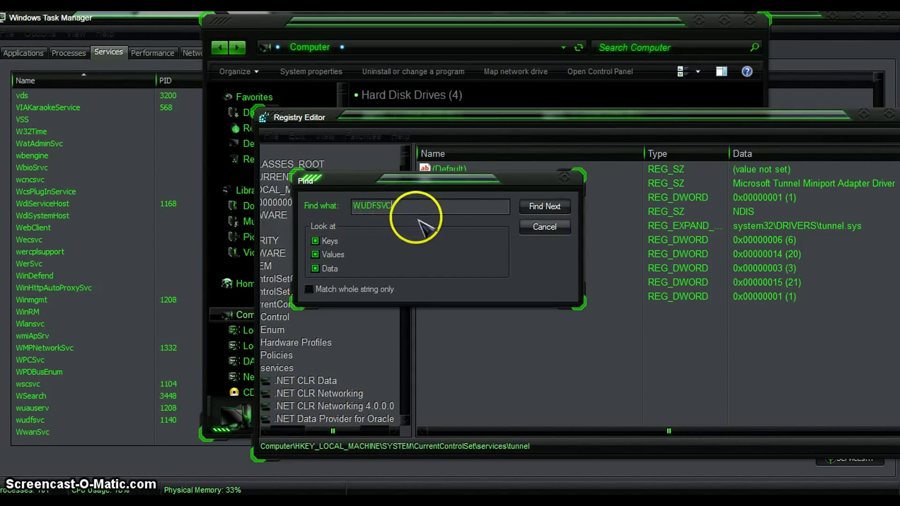
pyautogui.click(522, 211)
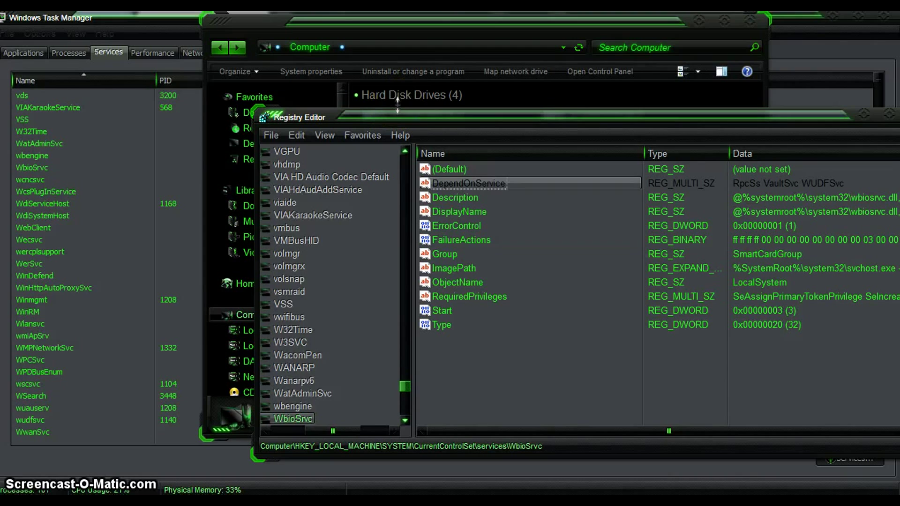
# Collapse the key tree back to the top-level Computer entry
pyautogui.scroll(15, 397, 102)
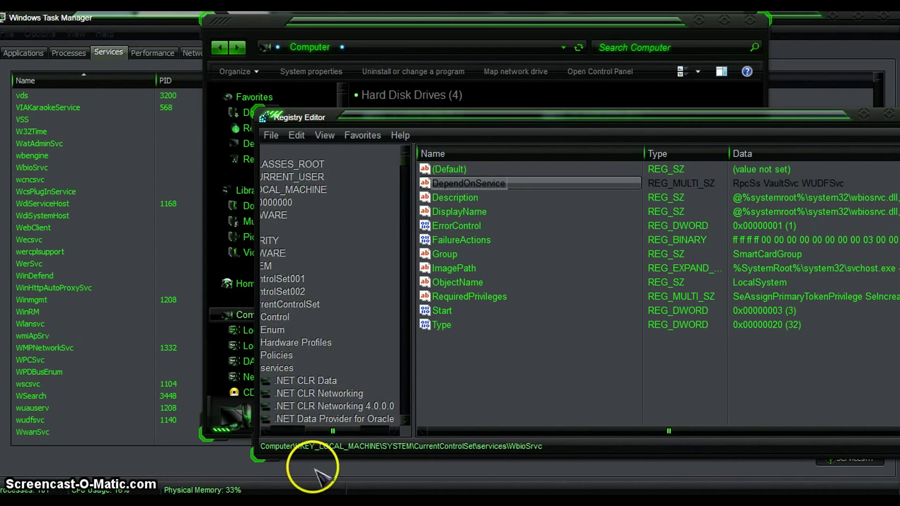
pyautogui.click(311, 431)
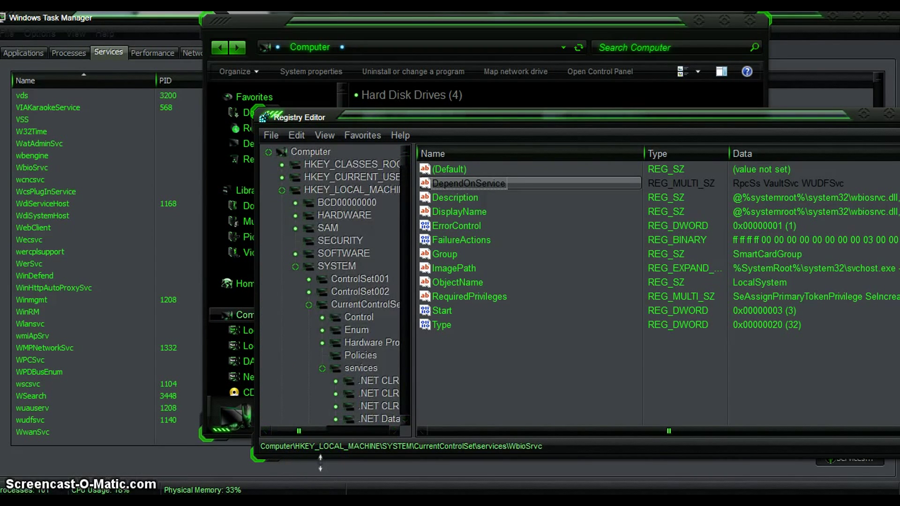
pyautogui.press('Home')
pyautogui.press('Left')
# Run a fresh Find for WUDFSVC from Computer, landing on HKEY_CURRENT_USER's Applets\Regedit key
pyautogui.click(296, 135)
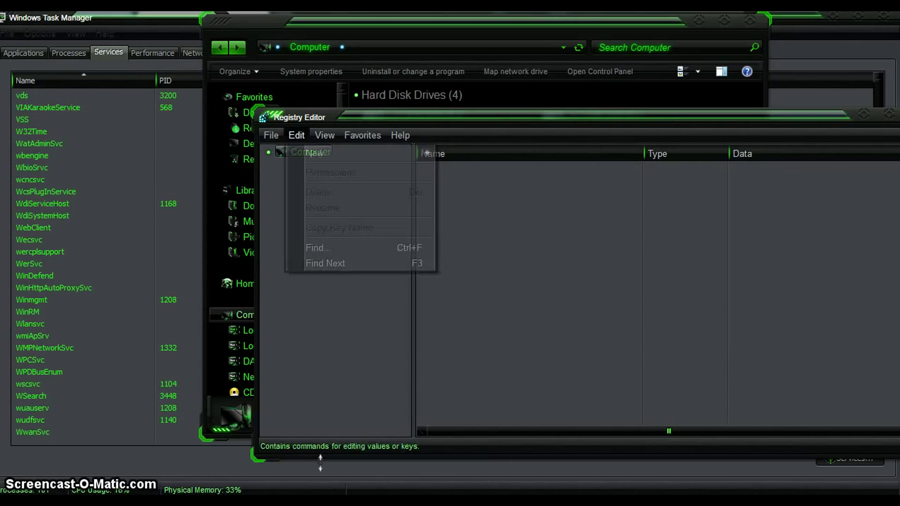
pyautogui.click(345, 248)
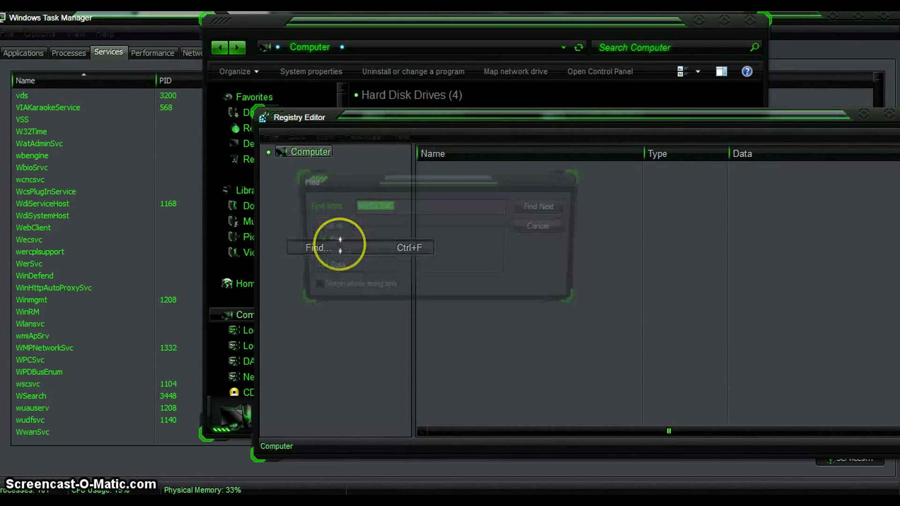
pyautogui.write('WUDFSVC')
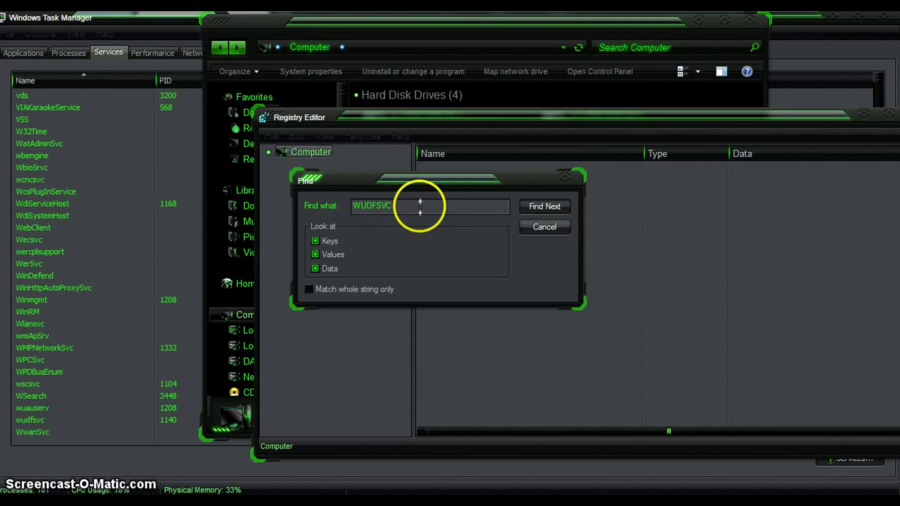
pyautogui.click(541, 206)
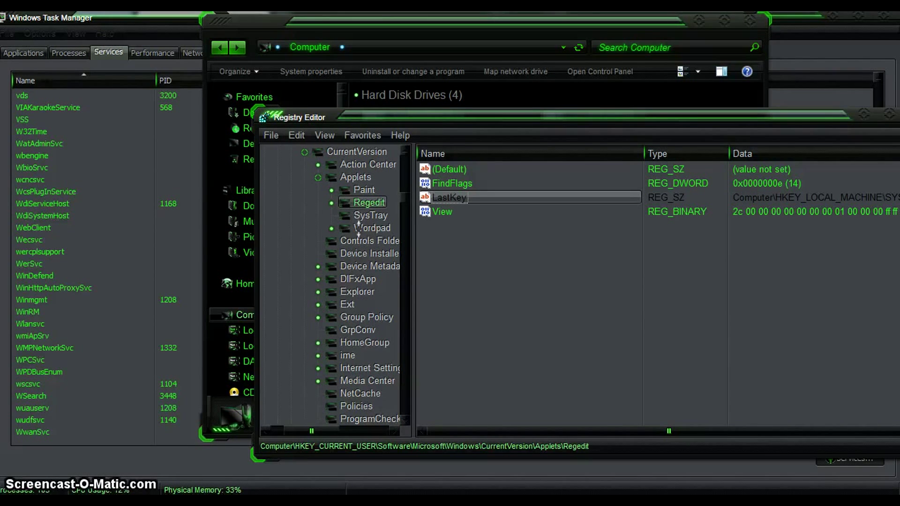
# Continue the WUDFSVC search with F3 until it reaches the SafeBoot\Network\WudfSvc key
pyautogui.click(433, 212)
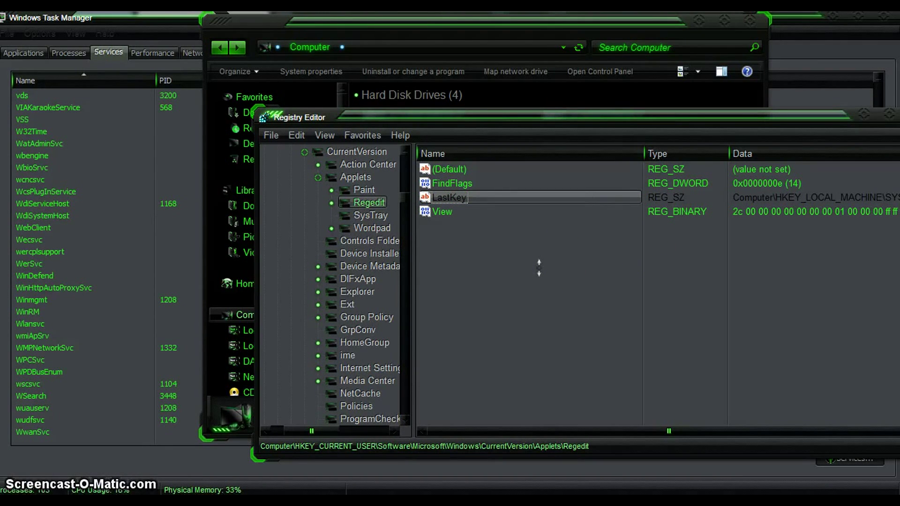
pyautogui.press('F3')
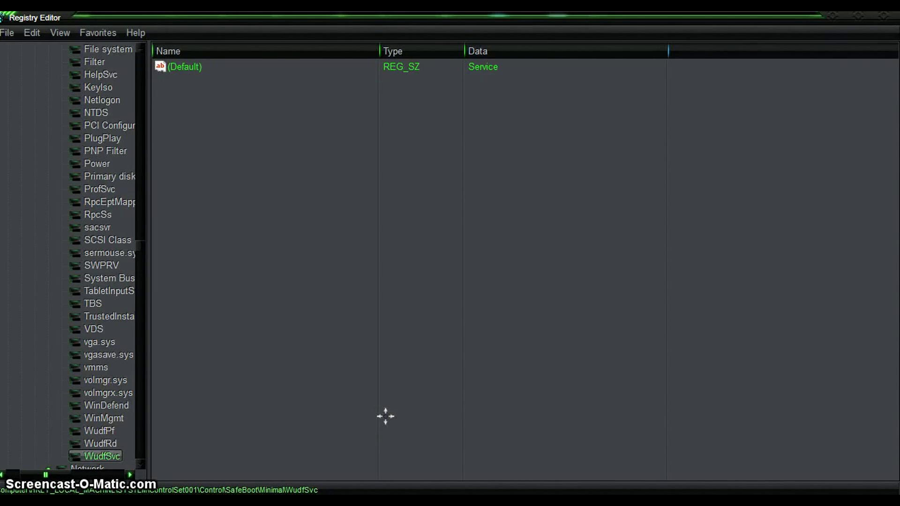
pyautogui.click(413, 415)
# Repeat Find Next on WUDFSVC until the search lands on ControlSet001\services\wudfsvc\Parameters
pyautogui.click(33, 98)
pyautogui.press('F3')
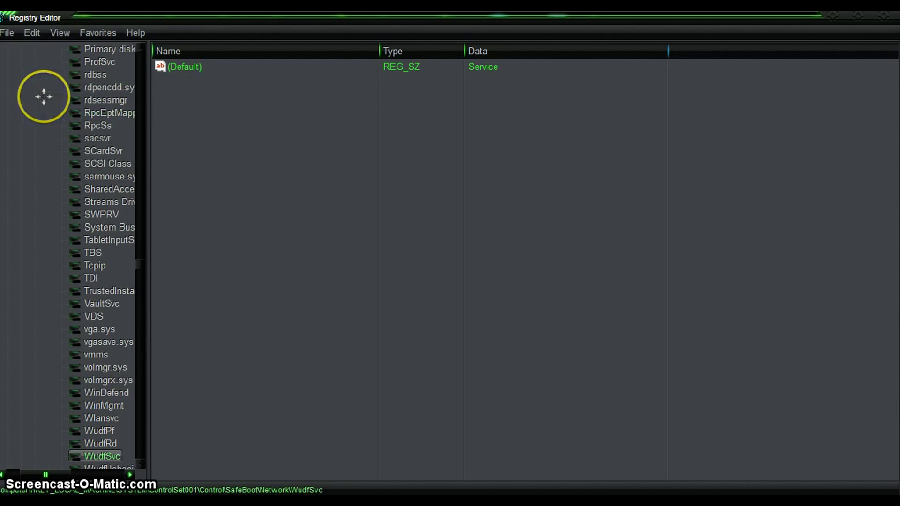
pyautogui.press('F3')
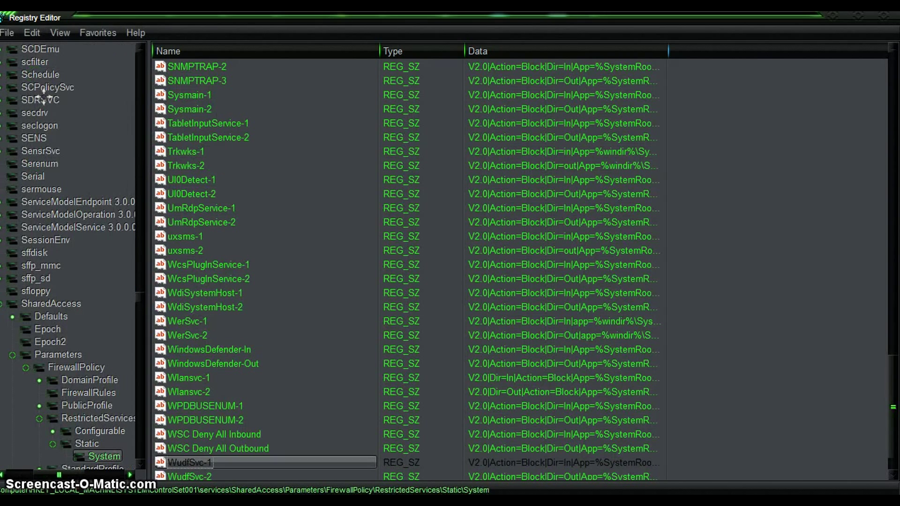
pyautogui.press('F3')
pyautogui.press('F3')
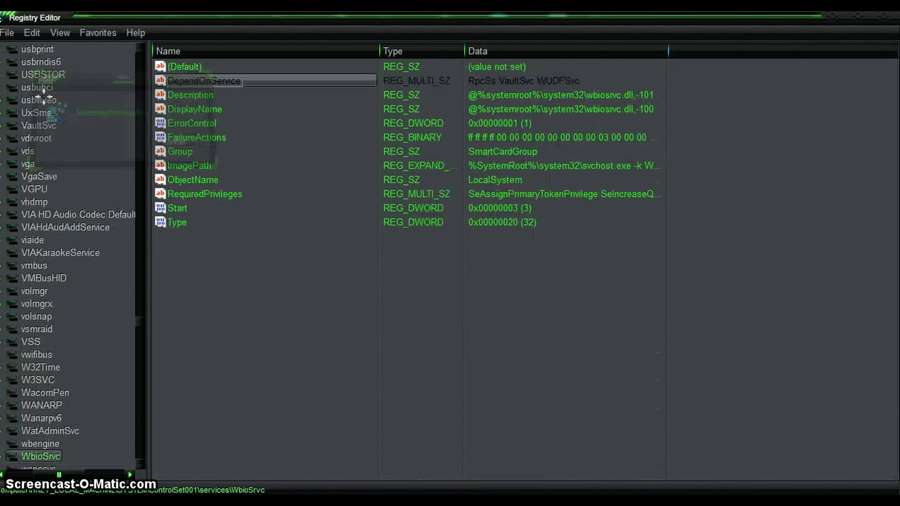
pyautogui.press('F3')
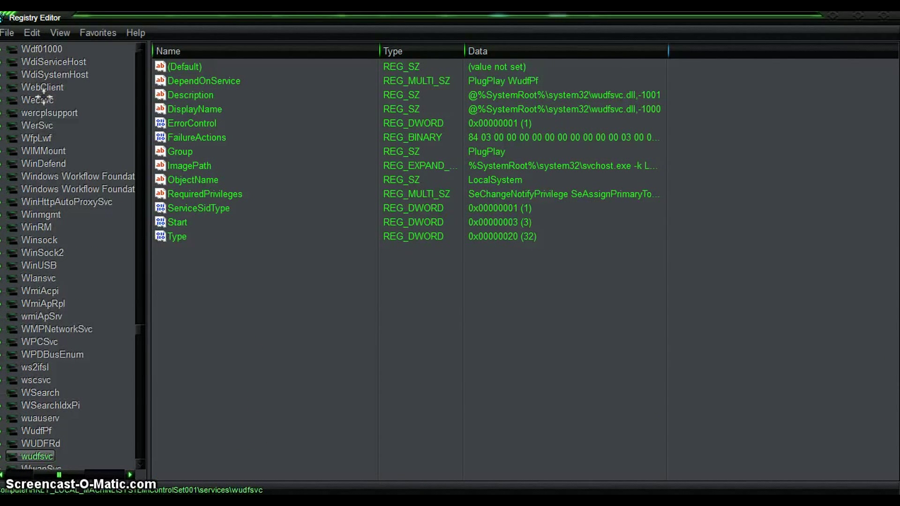
pyautogui.press('F3')
pyautogui.press('F3')
pyautogui.press('F3')
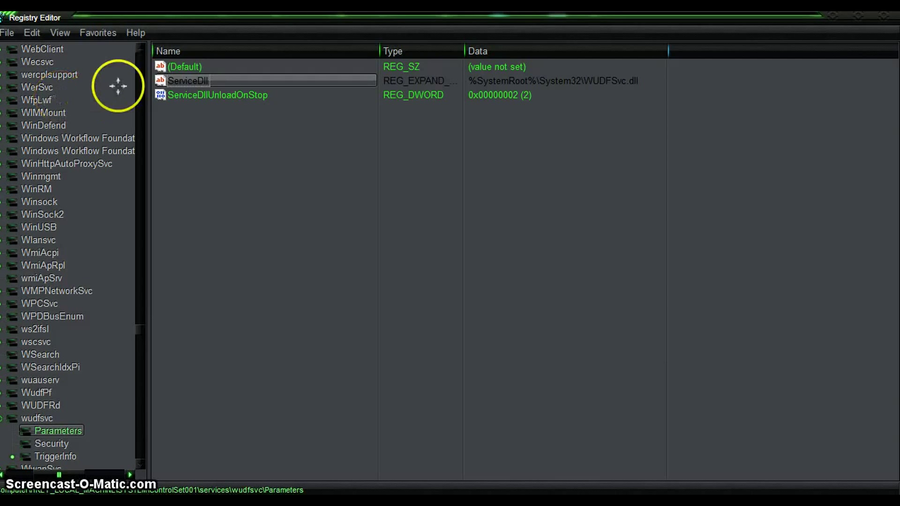
pyautogui.moveTo(152, 75); pyautogui.dragTo(407, 97)
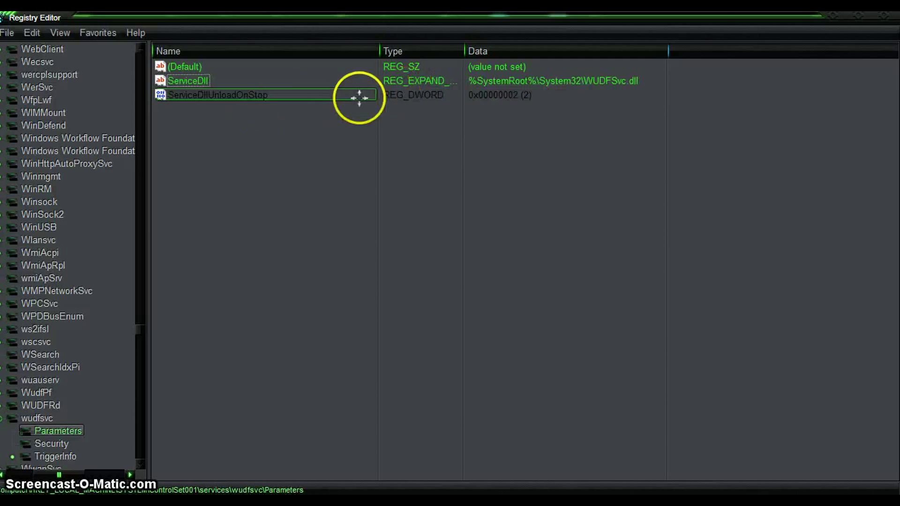
pyautogui.click(188, 98)
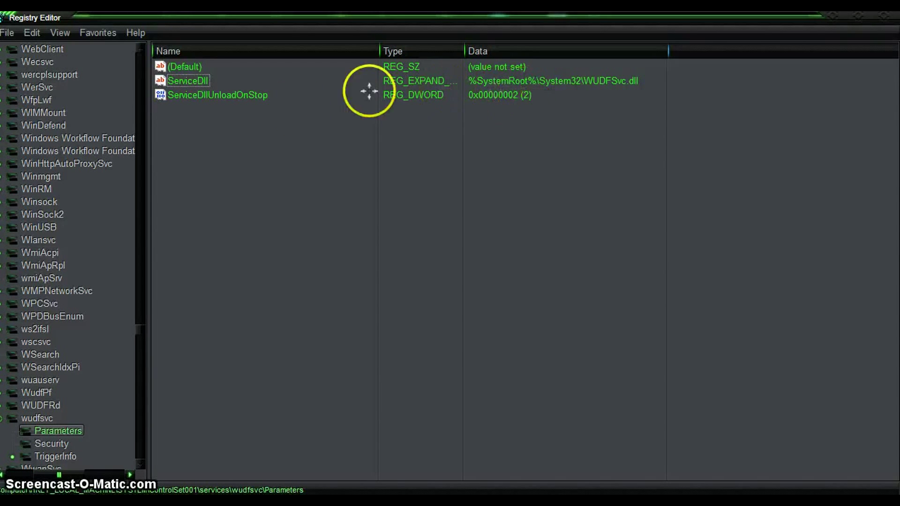
pyautogui.click(255, 93)
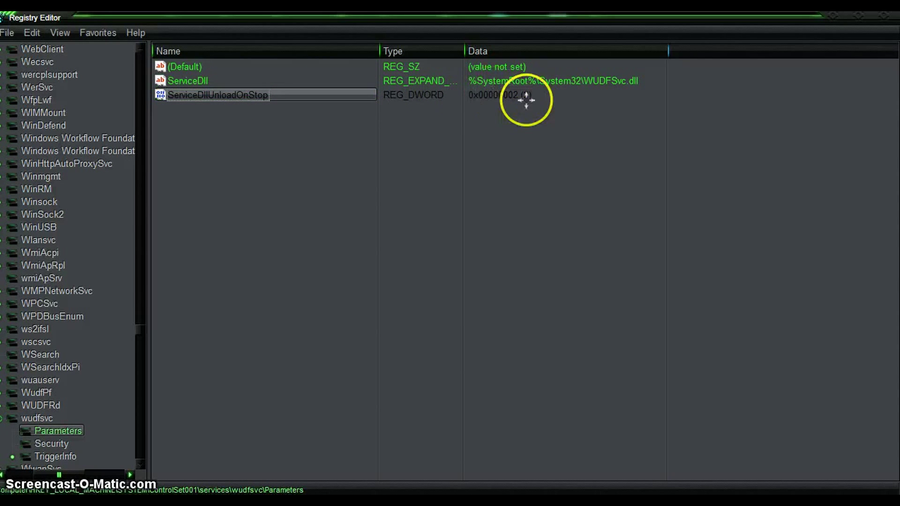
pyautogui.click(306, 95)
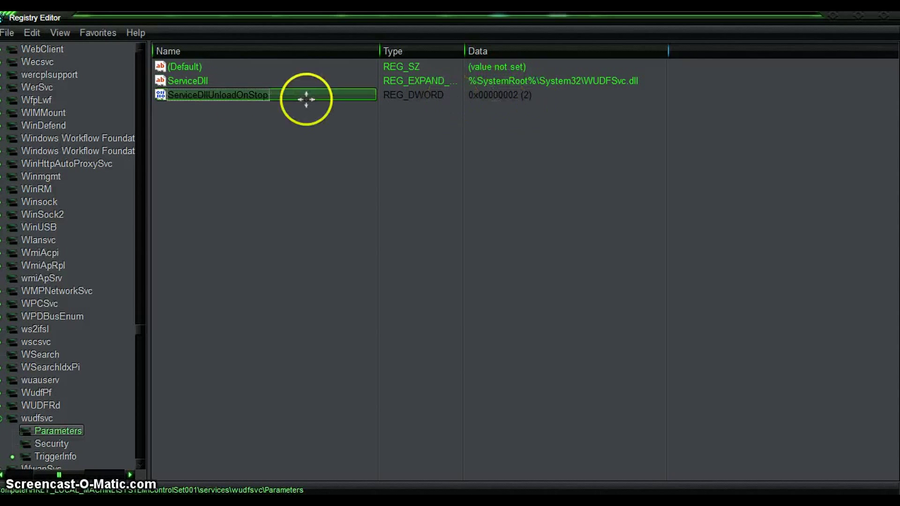
pyautogui.rightClick(210, 94)
pyautogui.click(239, 102)
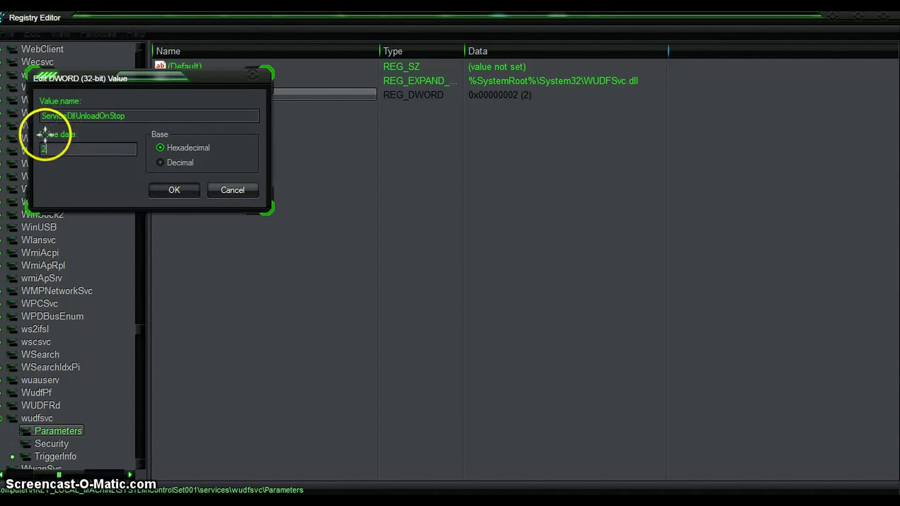
pyautogui.click(51, 148)
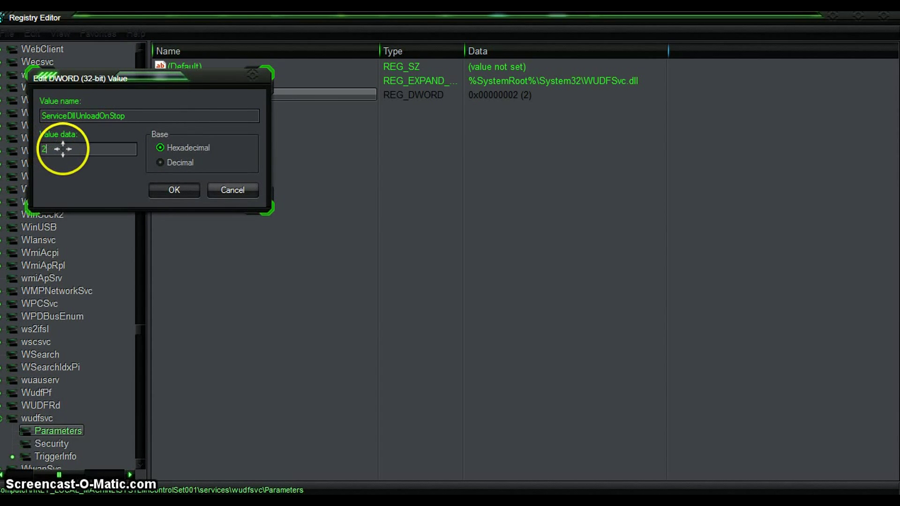
pyautogui.click(172, 190)
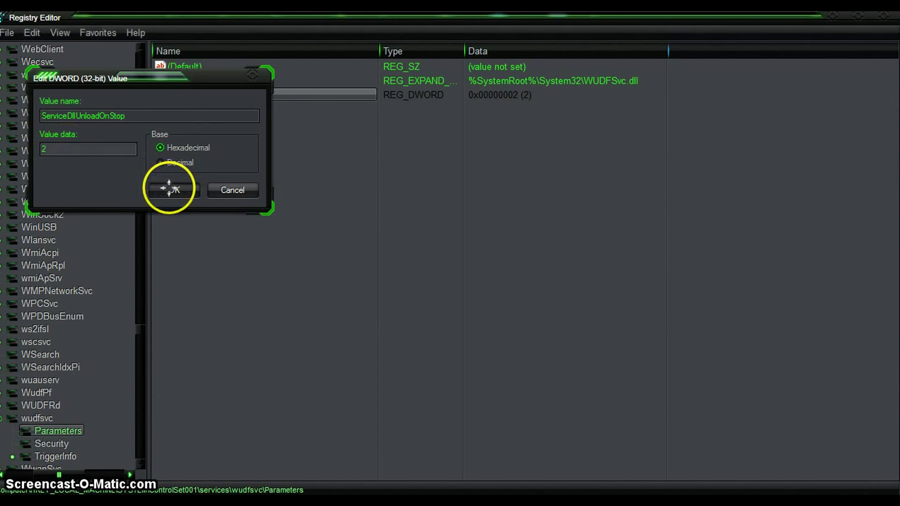
pyautogui.click(832, 16)
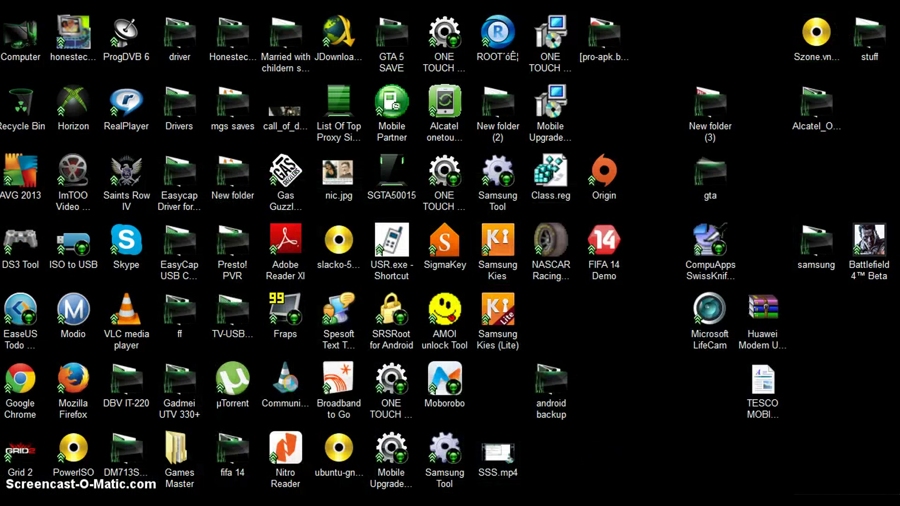
pyautogui.hotkey('alt', 'Tab')
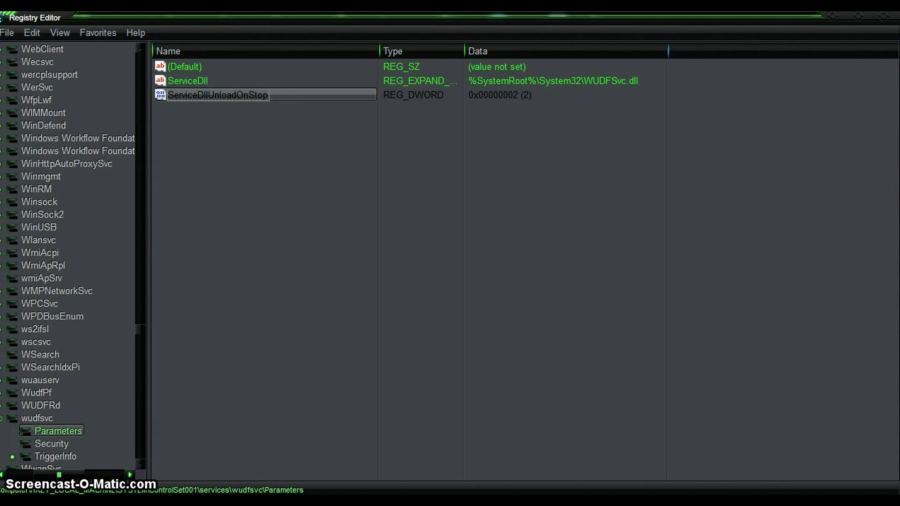
pyautogui.press('Tab')
pyautogui.press('Tab')
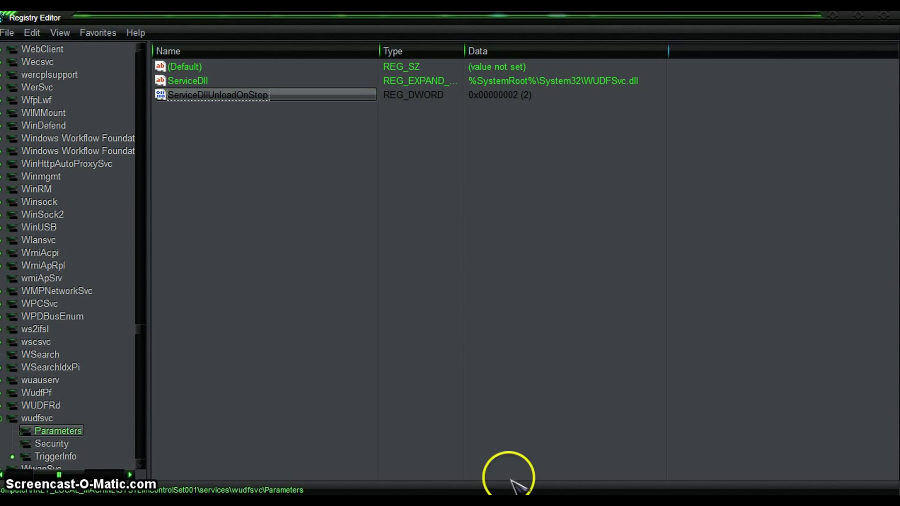
# In Task Manager's Services list, select wudfsvc and widen the Status column to confirm it is Running
pyautogui.hotkey('alt', 'Tab')
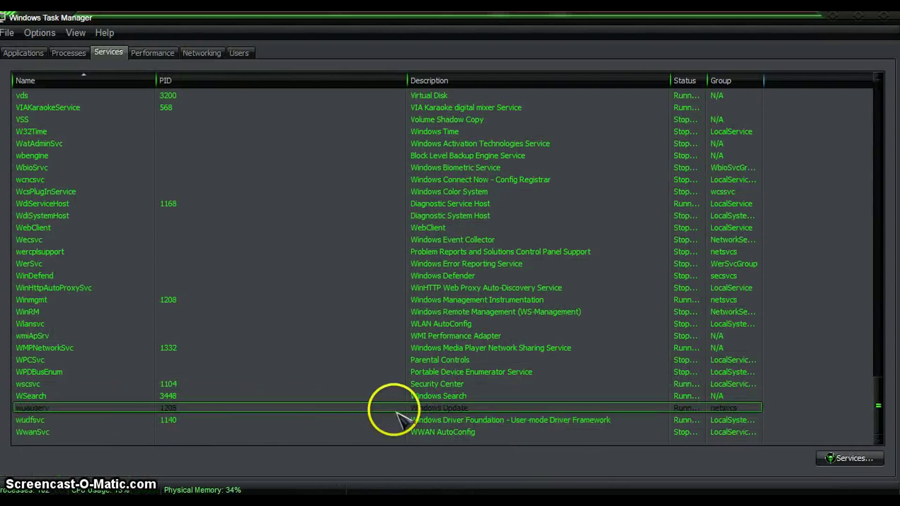
pyautogui.click(439, 421)
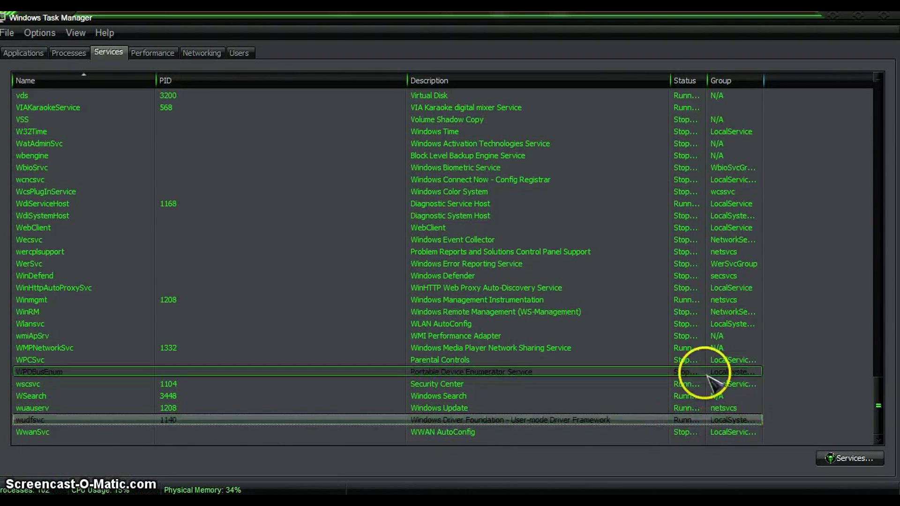
pyautogui.moveTo(704, 82); pyautogui.dragTo(769, 80)
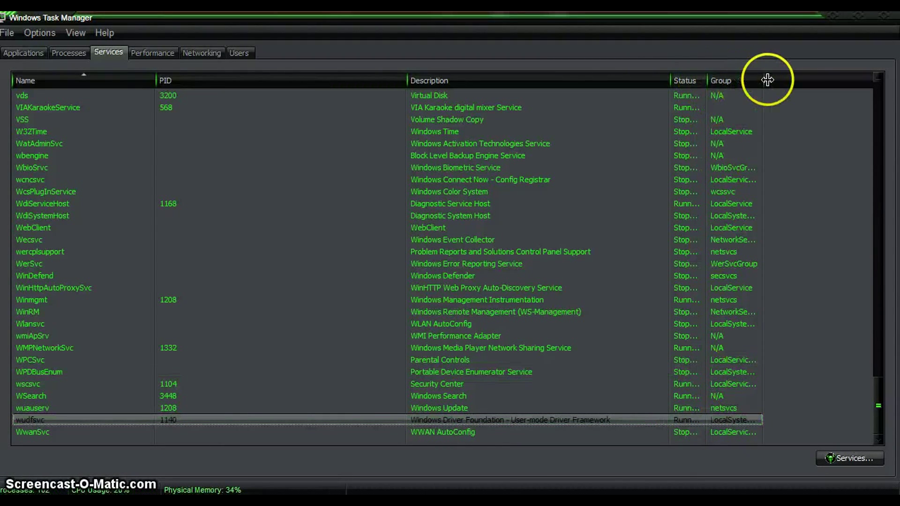